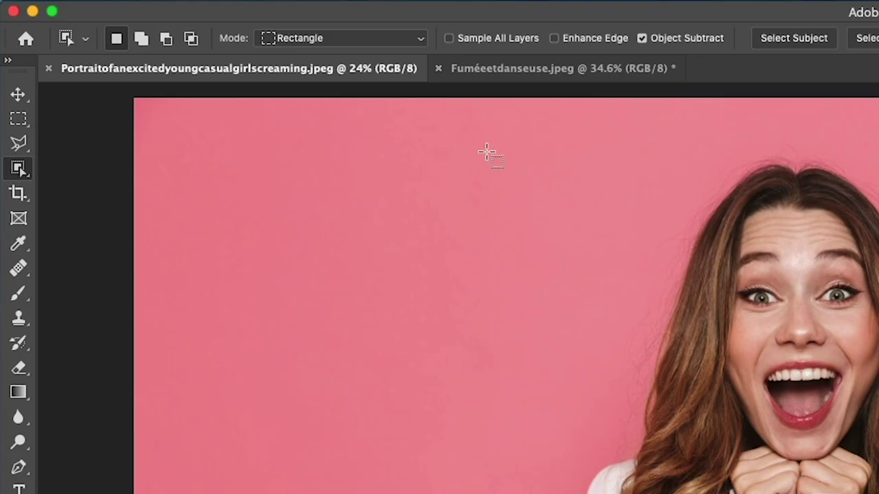
- Run Select Subject so the screaming woman in the portrait is automatically outlined
left_click(780, 45)
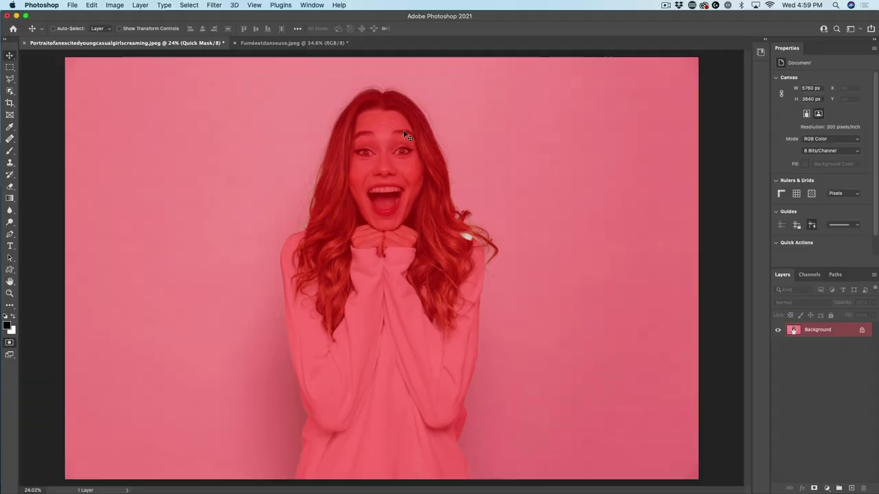
- Change the Quick Mask overlay colour from red to yellow (f6ff00) at 50% opacity
key("q")
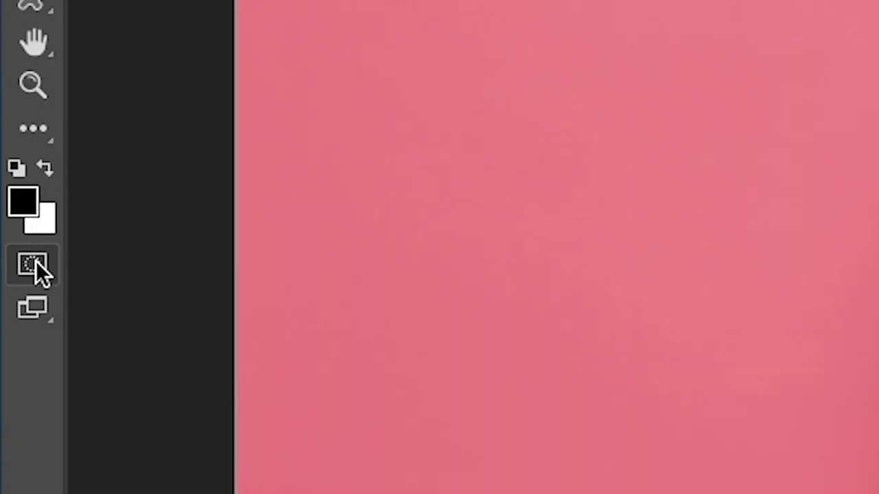
double_click(36, 263)
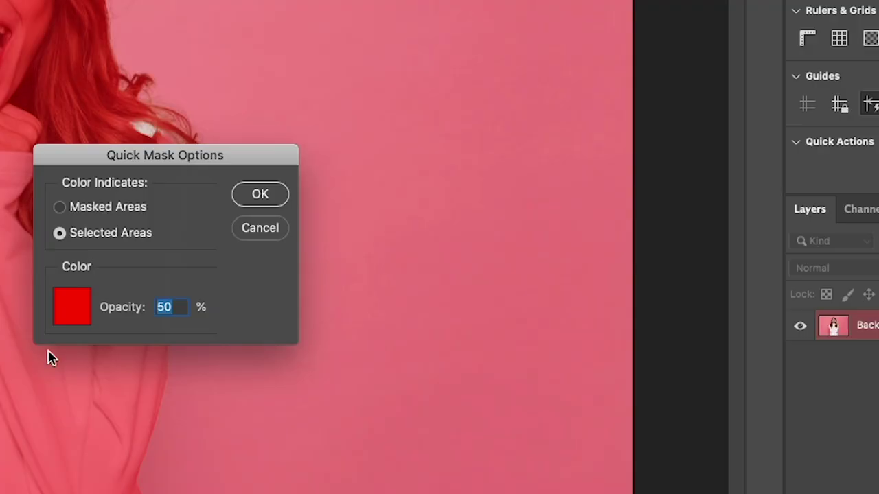
left_click(73, 308)
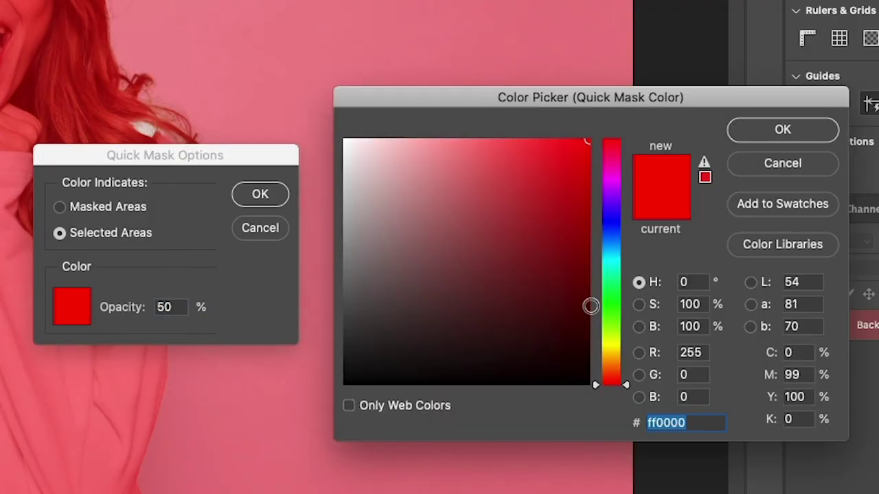
left_click_drag(607, 334, 602, 343)
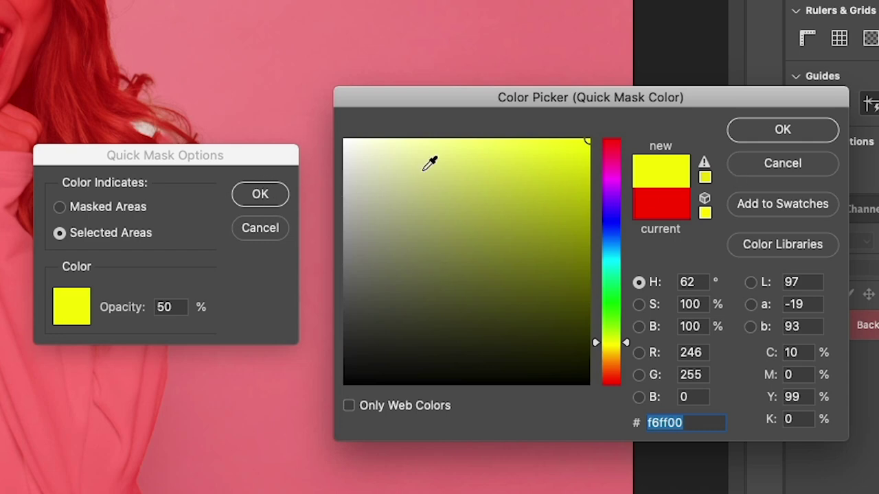
left_click(768, 132)
left_click(261, 195)
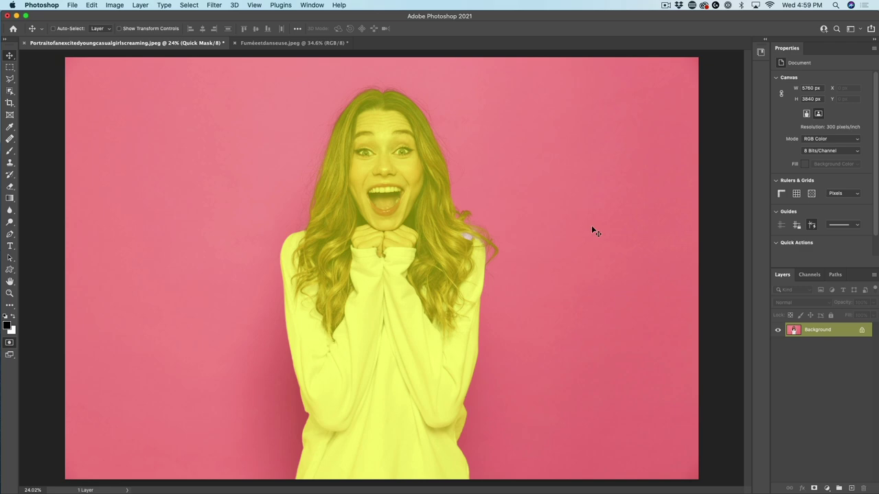
- Paint the mask off the left shoulder edge, then convert the Quick Mask back to a selection
scroll(424, 230, "up", 5)
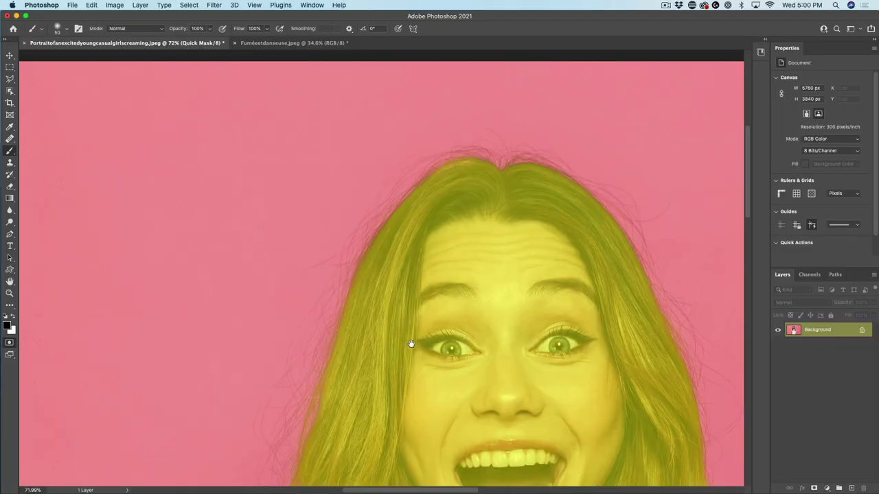
left_click_drag(410, 343, 475, 153)
left_click_drag(398, 362, 391, 192)
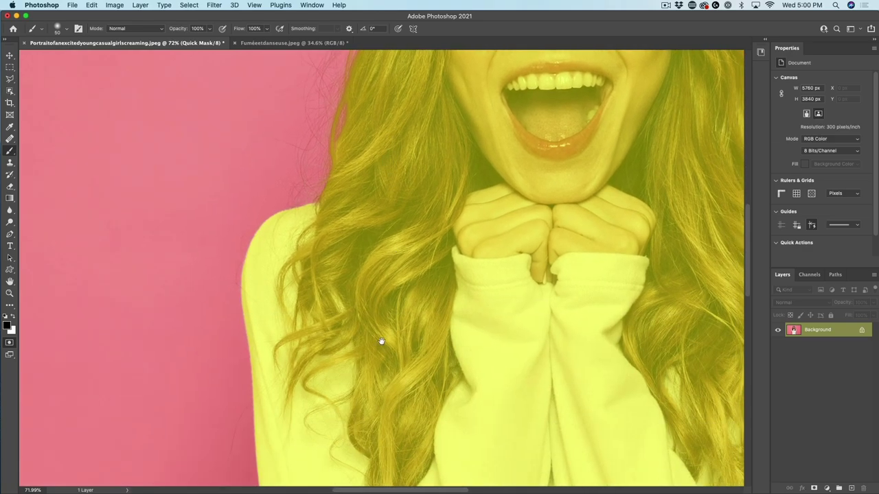
left_click_drag(381, 341, 243, 332)
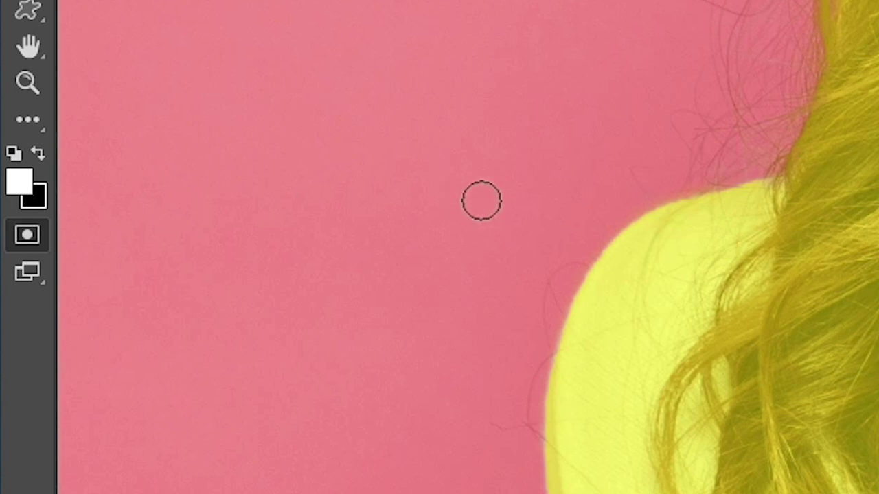
mouse_move(590, 228)
left_mouse_down()
mouse_move(620, 330)
mouse_move(661, 339)
left_mouse_up()
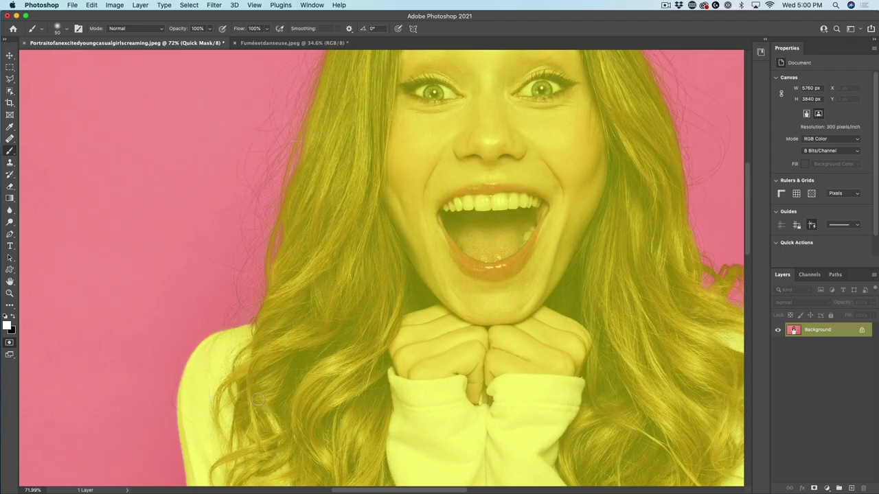
key("q")
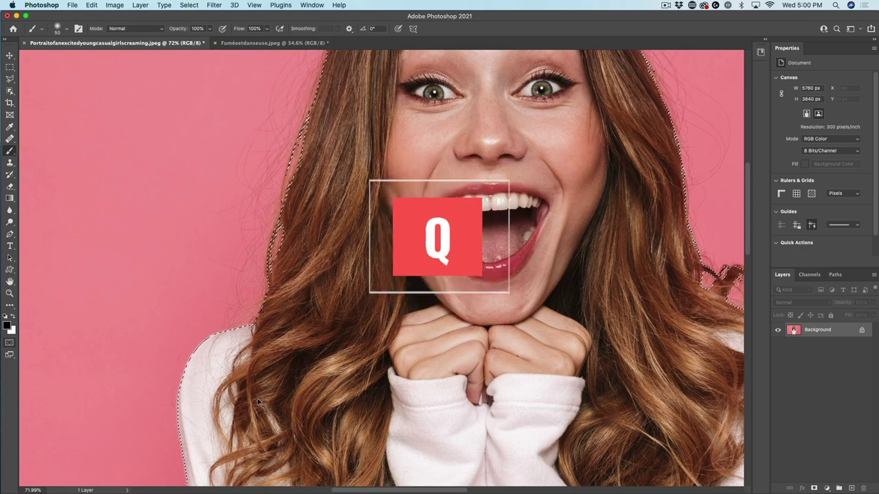
key("super+0")
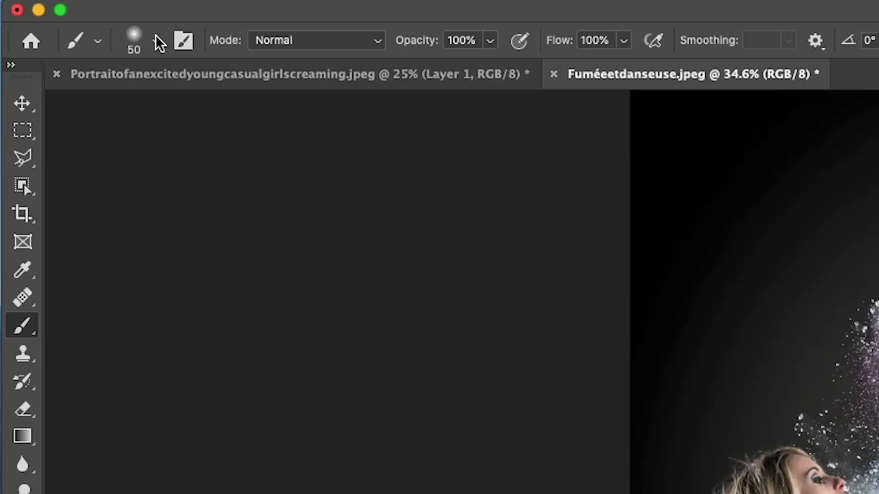
- Pick the large Soft Round Pressure Opacity brush from the brush presets
left_click(157, 41)
left_click(158, 288)
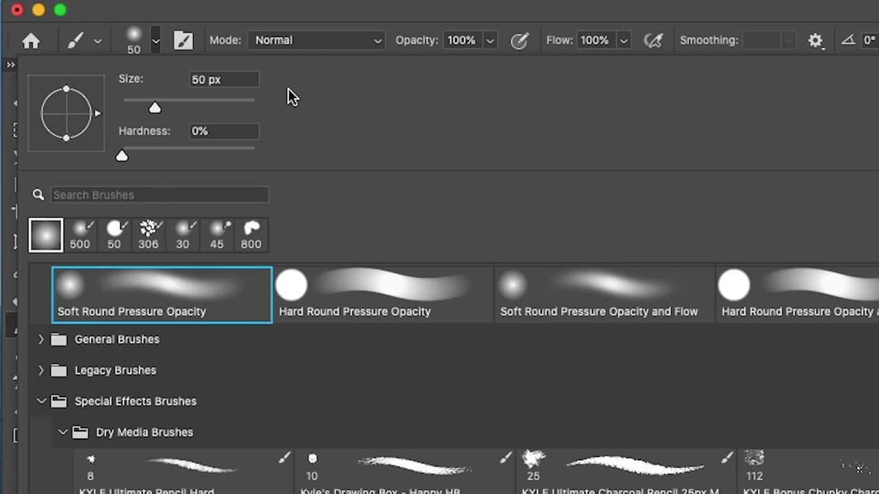
left_click(268, 15)
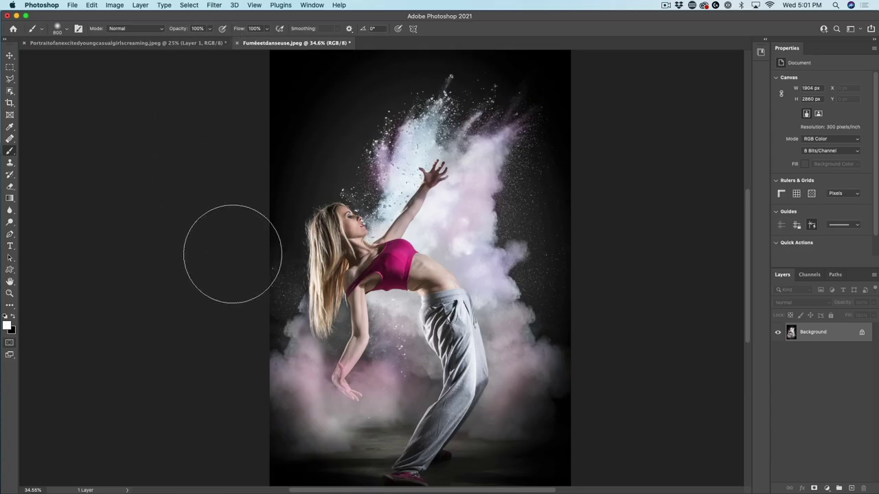
- In Quick Mask, paint black over the bottom-left and right background around the dancer
key("q")
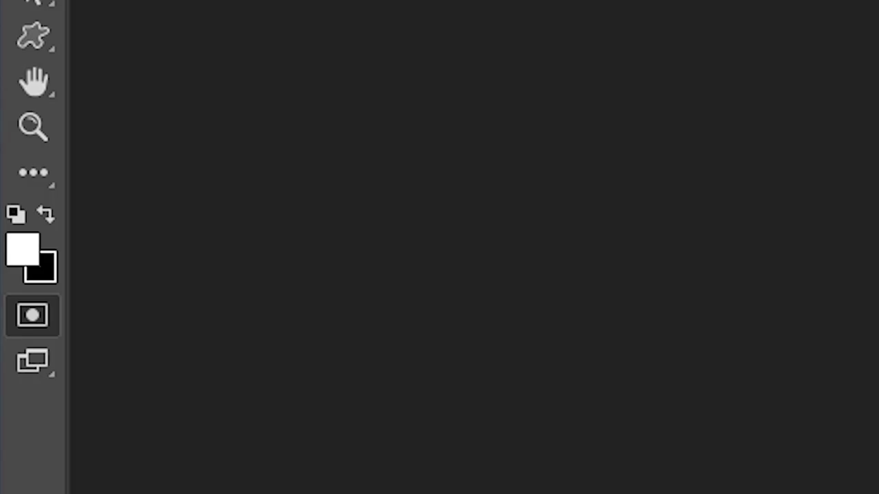
key("x")
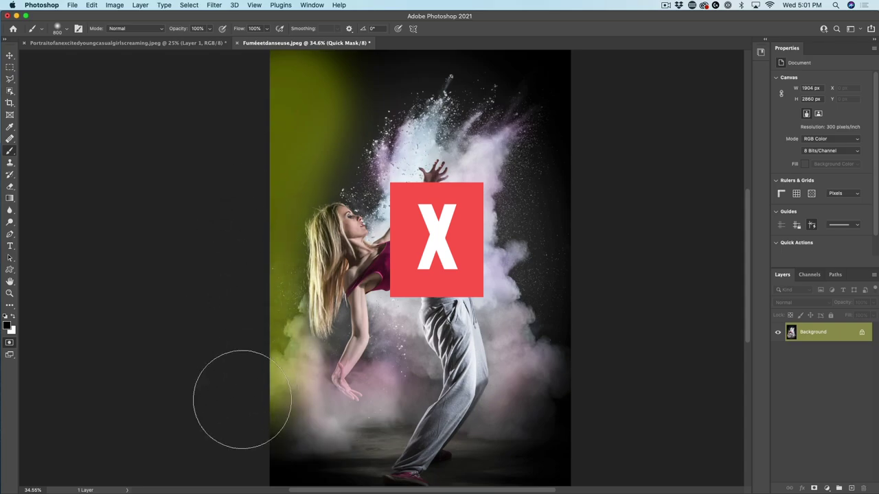
mouse_move(265, 486)
left_mouse_down()
mouse_move(306, 492)
mouse_move(289, 464)
left_mouse_up()
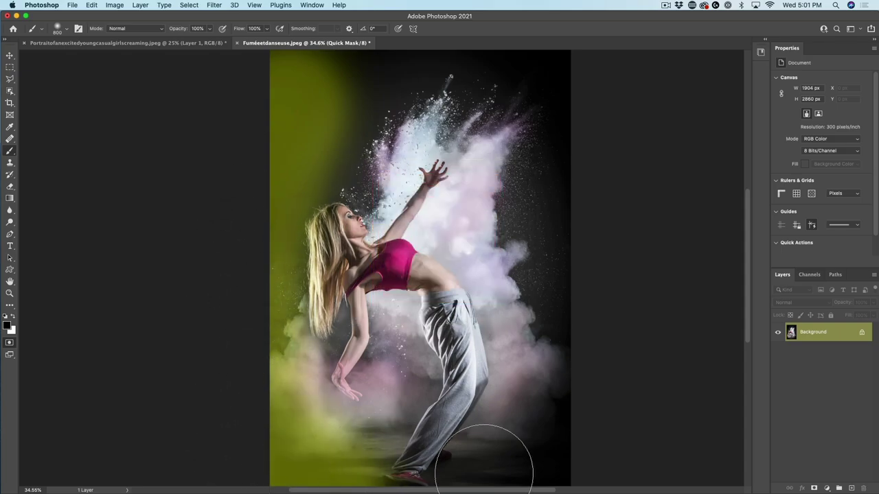
mouse_move(484, 475)
left_mouse_down()
mouse_move(524, 470)
mouse_move(587, 435)
mouse_move(533, 474)
mouse_move(533, 459)
mouse_move(582, 380)
mouse_move(567, 284)
mouse_move(571, 193)
mouse_move(570, 347)
mouse_move(530, 276)
mouse_move(566, 97)
mouse_move(265, 91)
left_mouse_up()
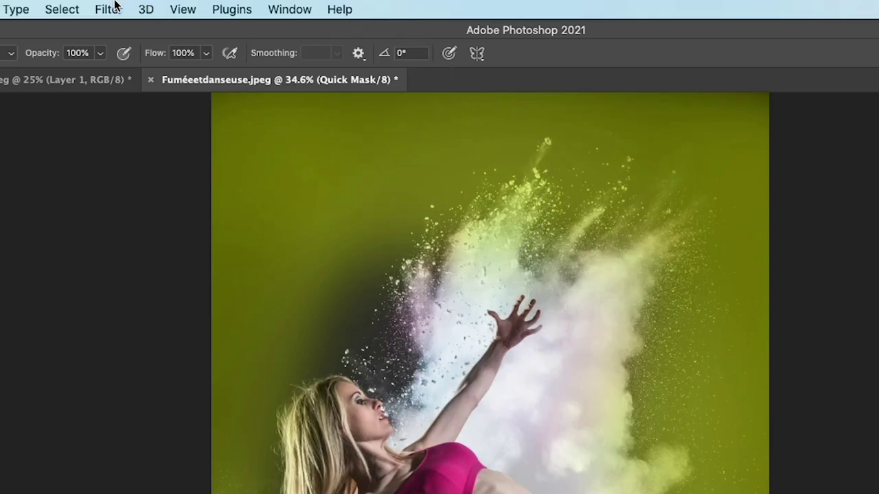
- Apply a Gaussian Blur with an 82.5-pixel radius to the quick mask
left_click(109, 9)
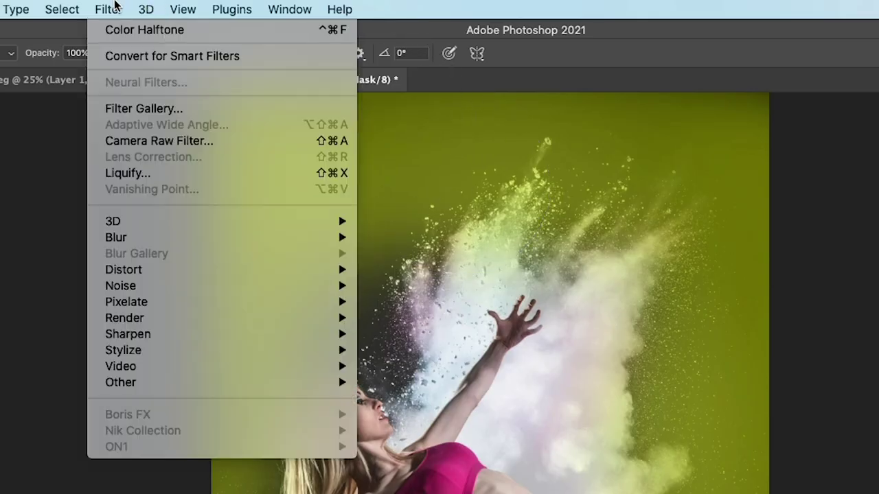
mouse_move(147, 239)
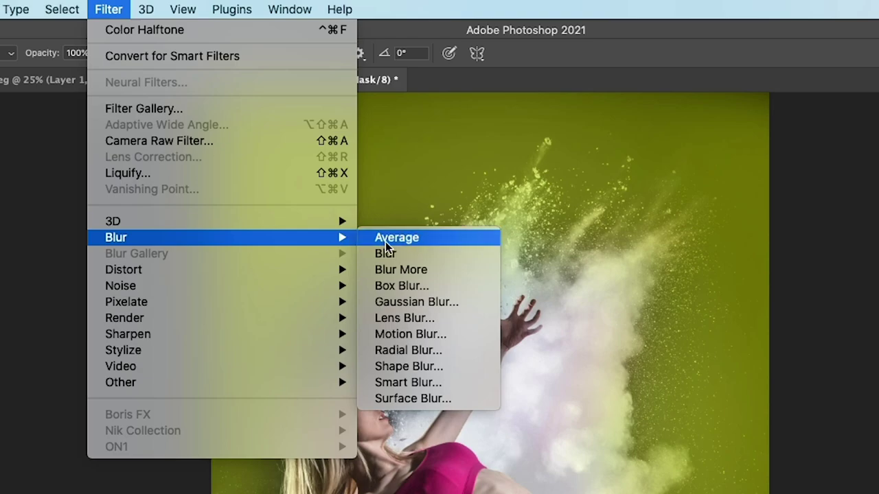
left_click(413, 302)
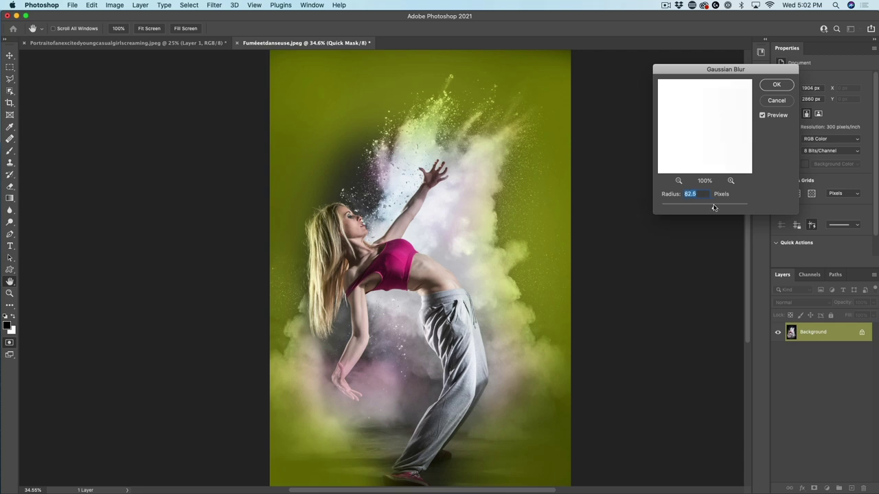
left_click(787, 86)
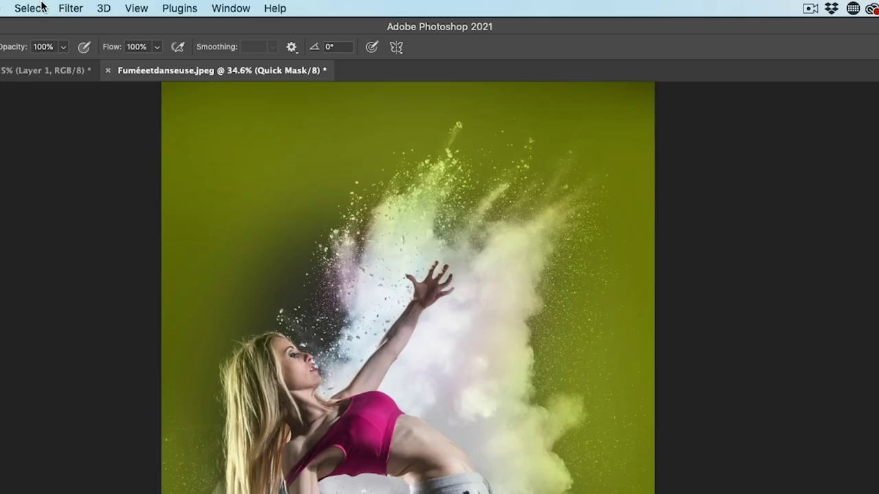
- Apply Color Halftone to the quick mask with 8-pixel max radius and default angles
left_click(67, 8)
mouse_move(140, 273)
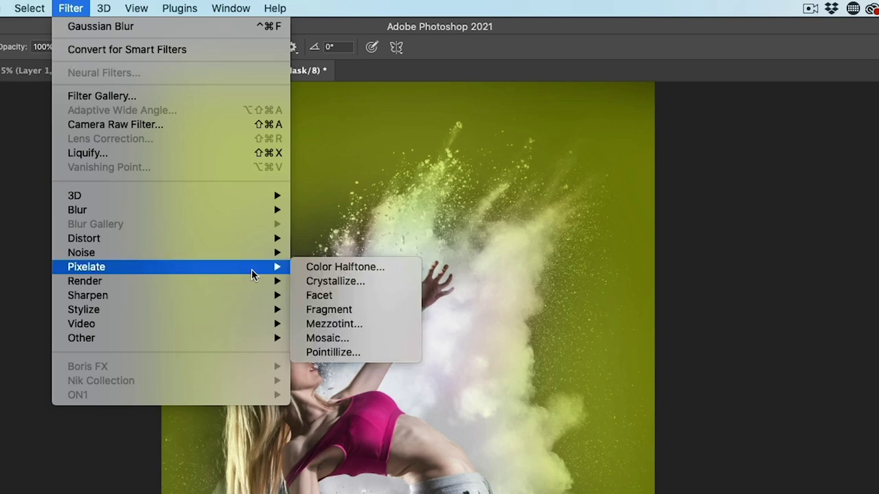
left_click(381, 268)
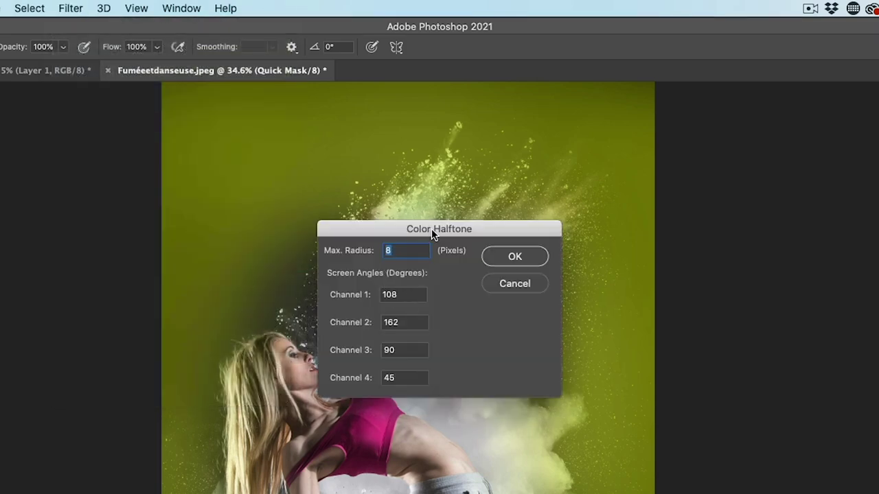
left_click_drag(431, 229, 763, 112)
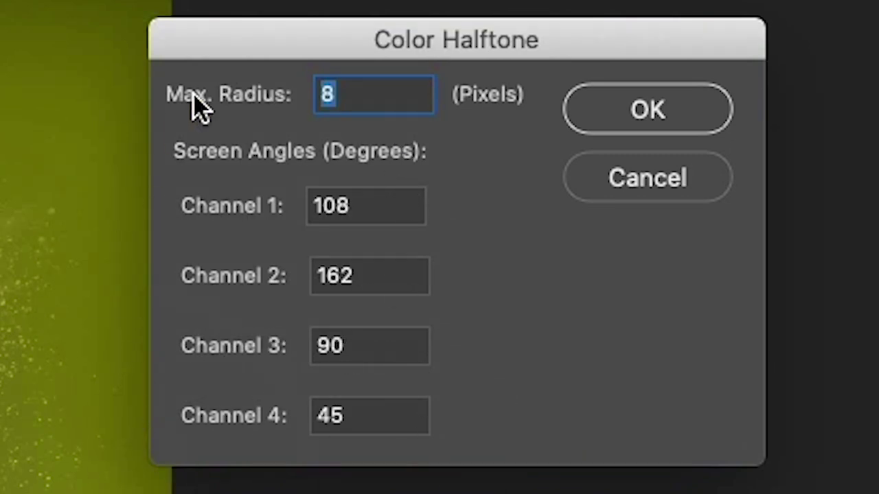
left_click(646, 114)
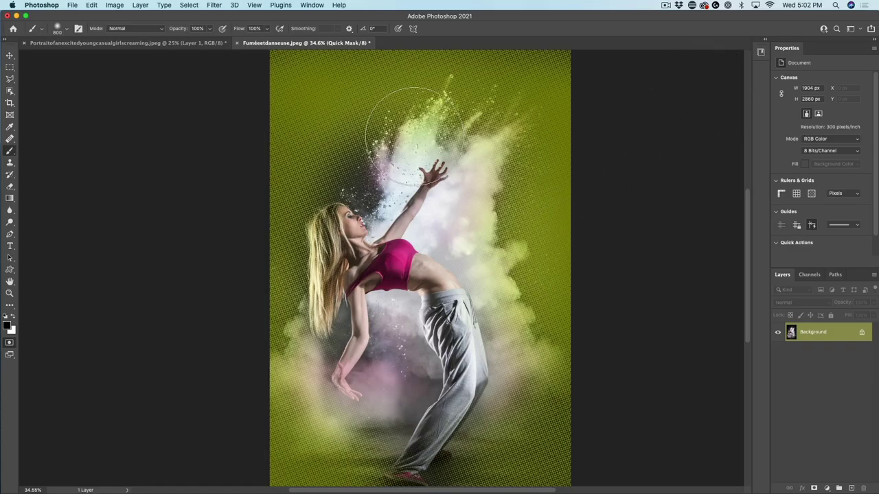
left_click(10, 55)
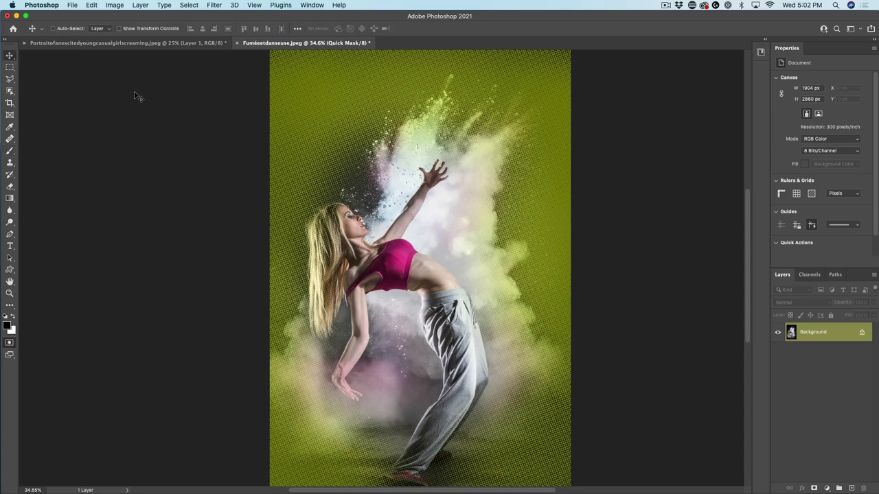
- Turn the mask into a selection and add a Hue/Saturation layer with Lightness +76
key("q")
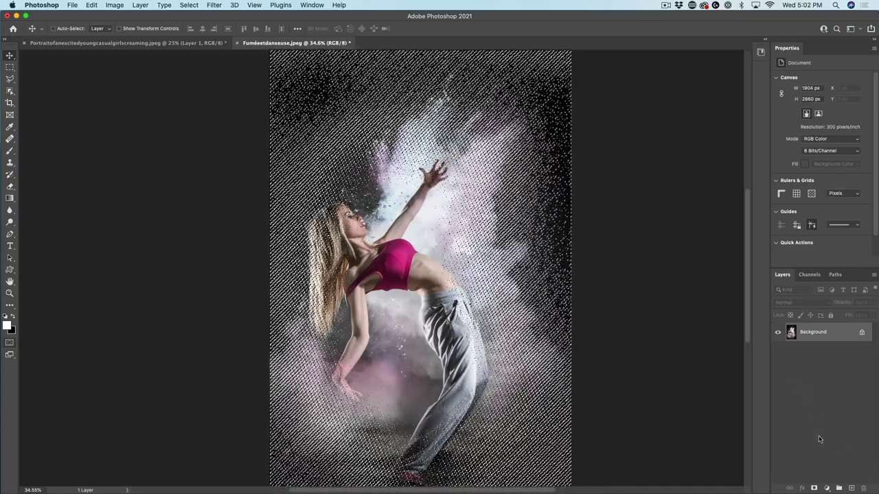
left_click(826, 488)
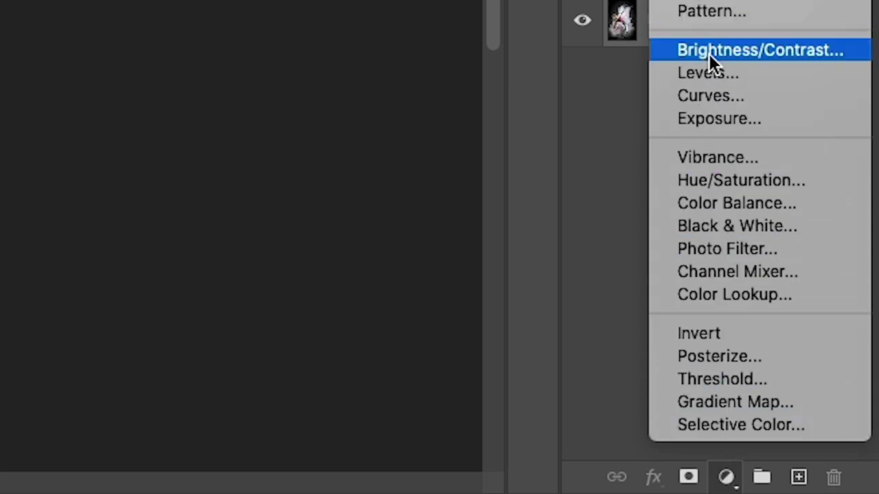
left_click(722, 177)
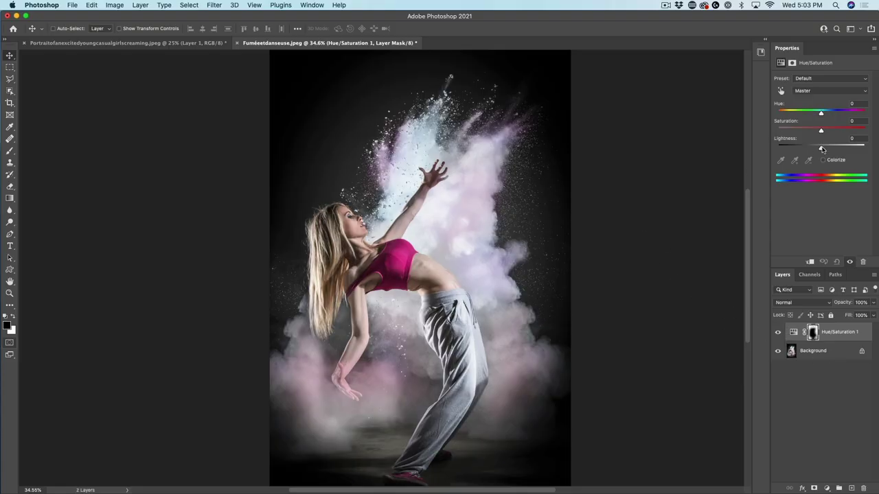
left_click_drag(822, 149, 849, 148)
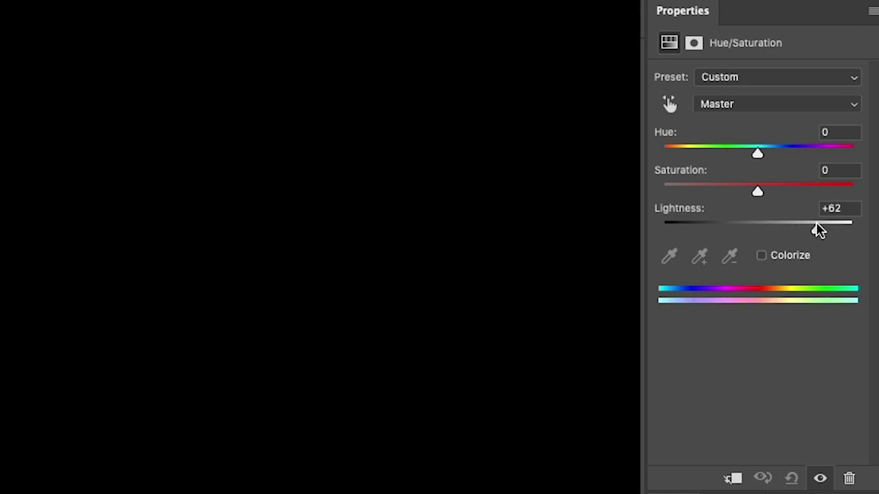
left_click_drag(824, 229, 847, 227)
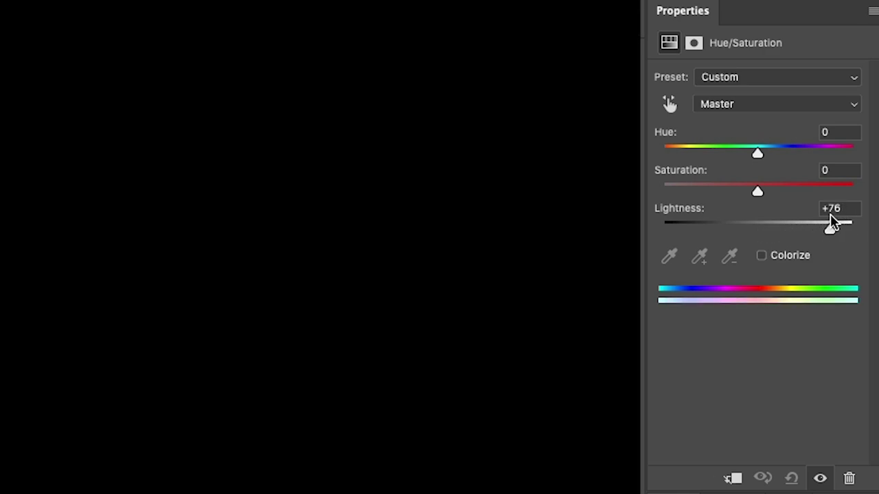